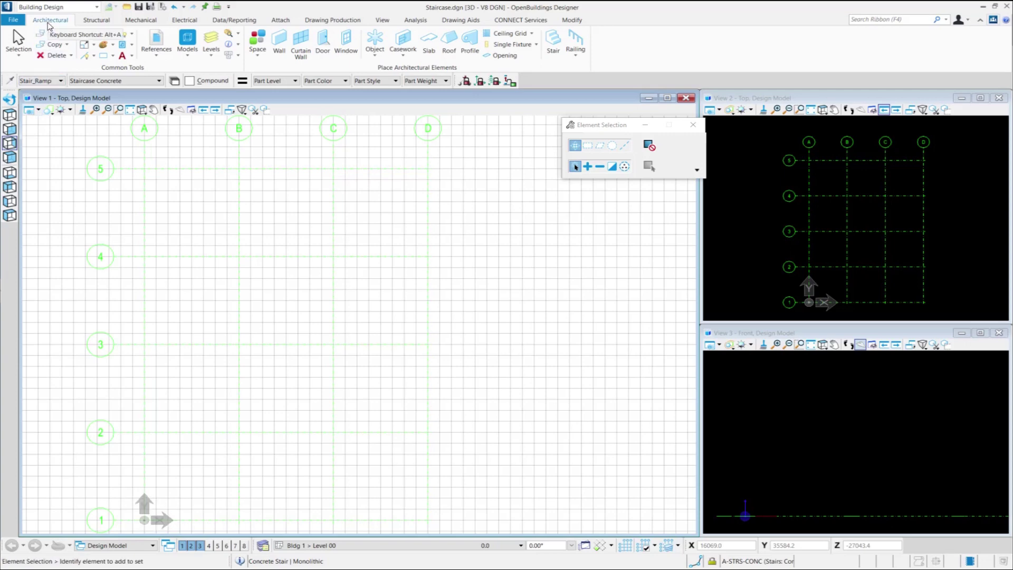
Start the Place Stair tool with Concrete Stair | Monolithic, 3000.0 height and 1200.0 width
left_click(552, 49)
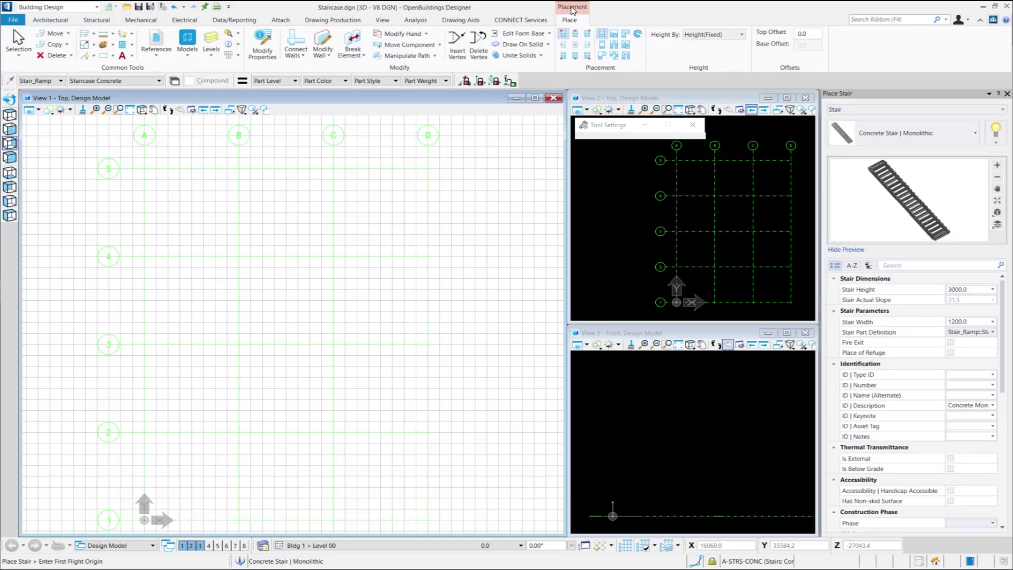
Place a straight concrete stair from grid A5 toward grid 4 and check it isometrically
left_click(600, 36)
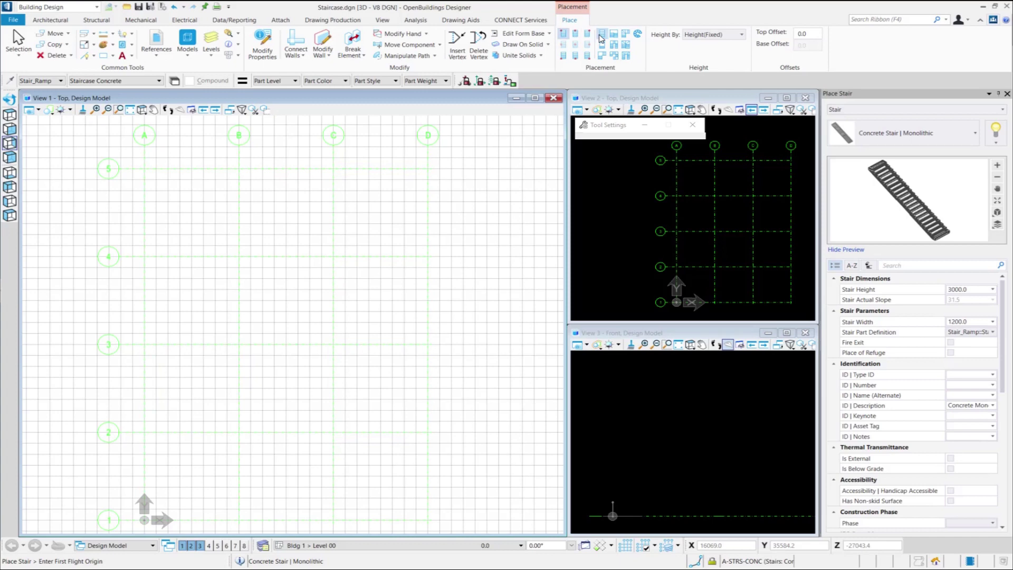
left_click(140, 167)
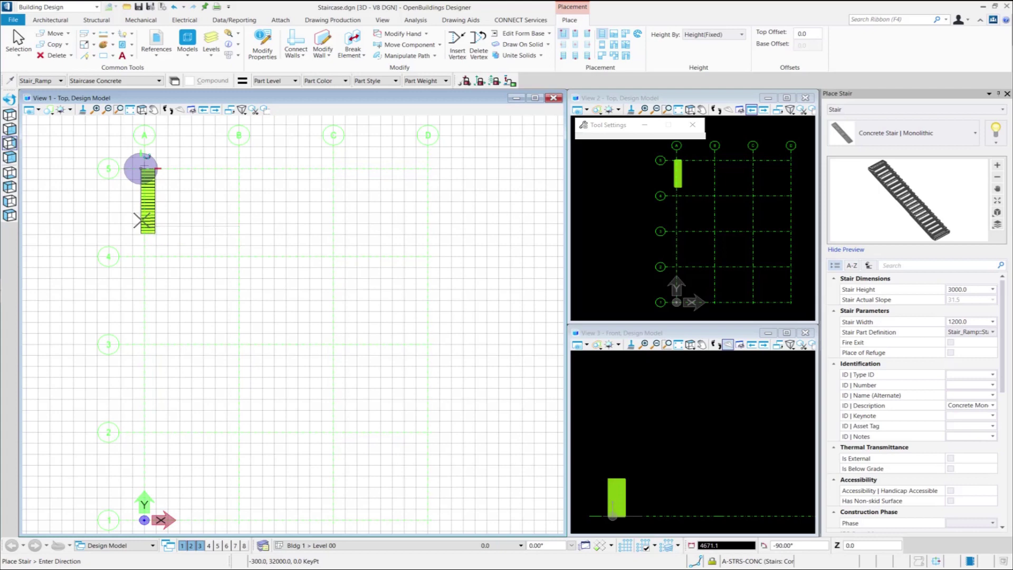
left_click(144, 188)
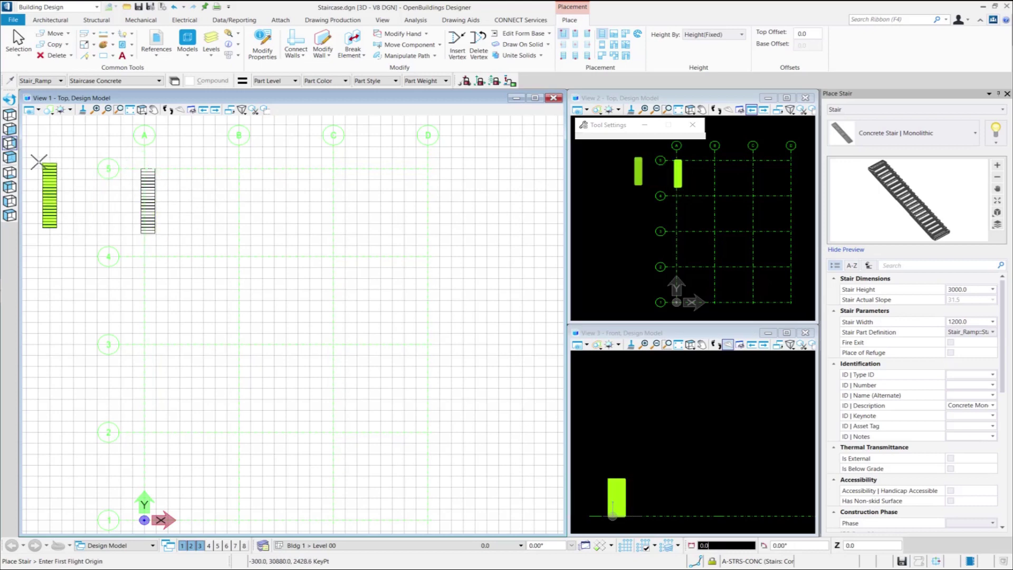
left_click(14, 159)
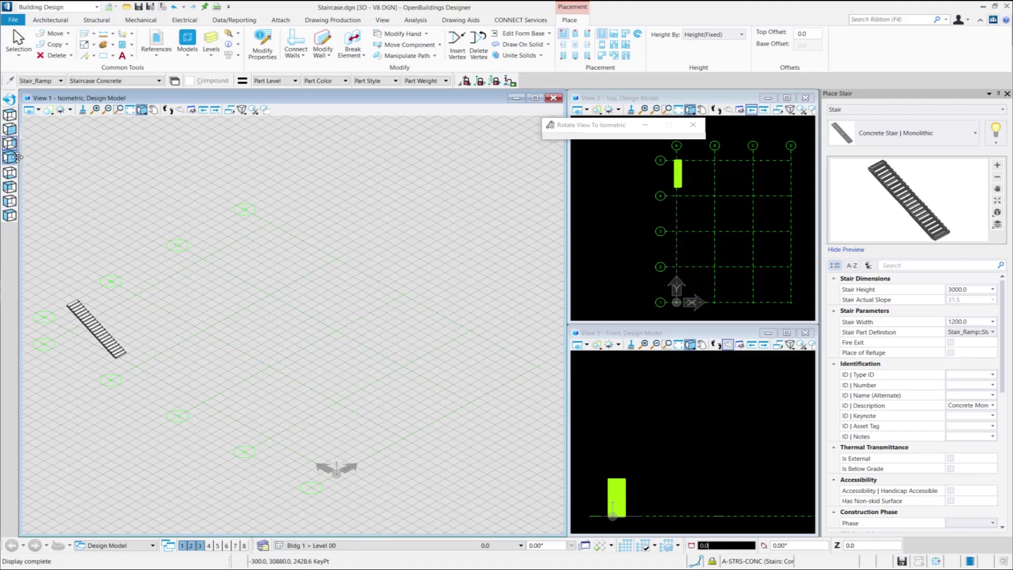
left_click(9, 114)
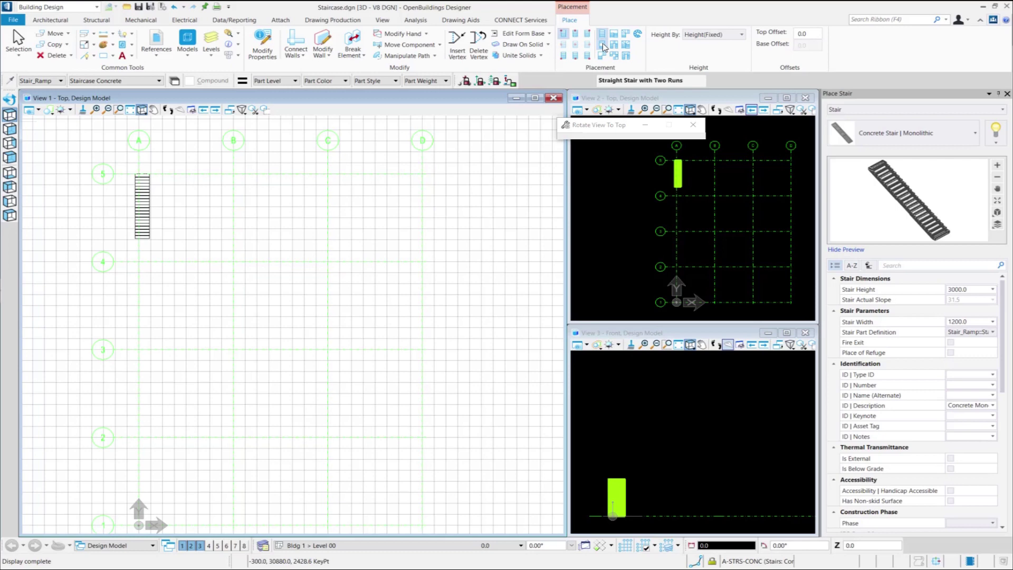
Place a two-run straight stair with a mid landing from grid B5 and view it isometrically
left_click(602, 43)
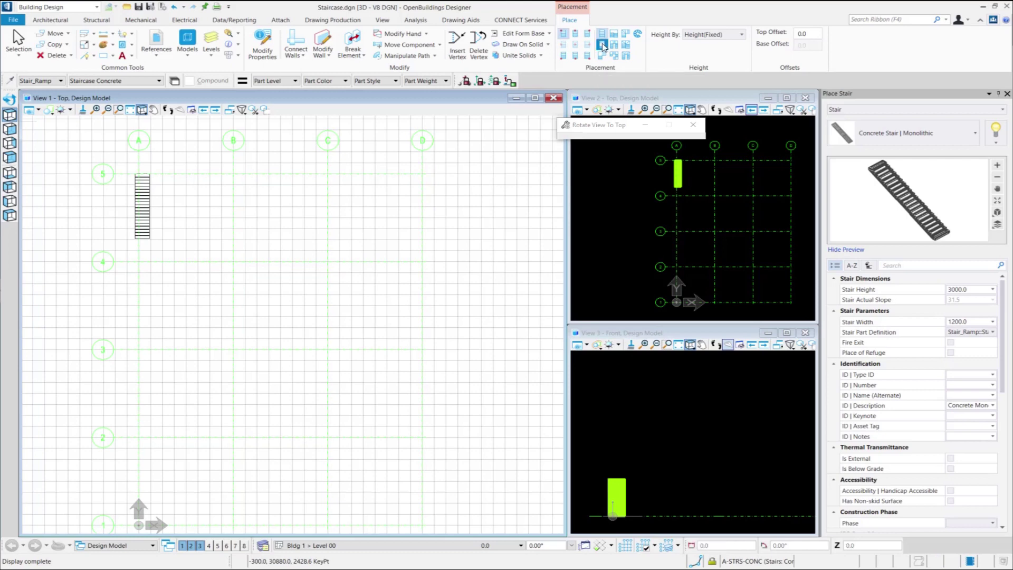
left_click(232, 175)
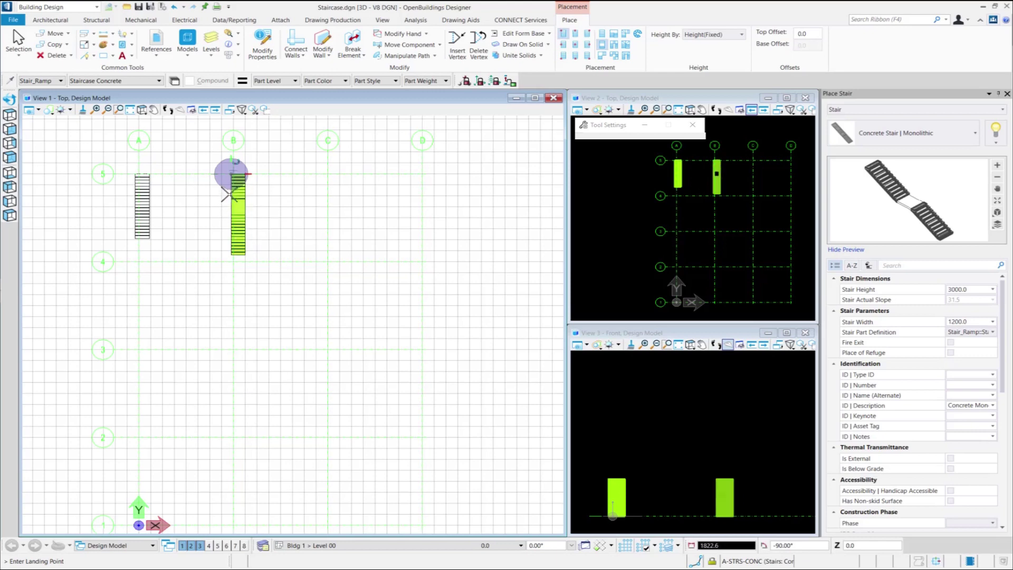
left_click(227, 198)
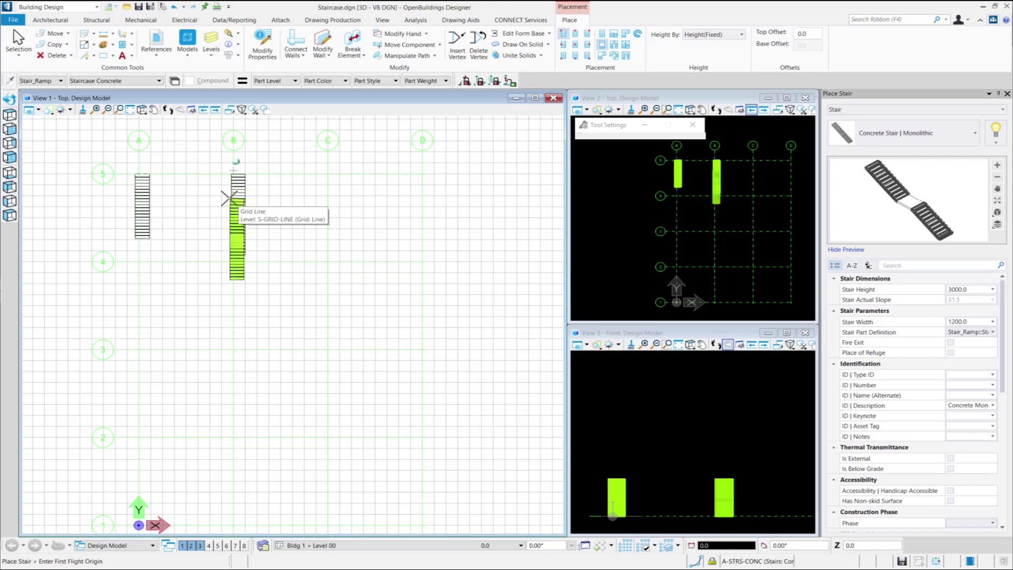
left_click(16, 50)
left_click(9, 157)
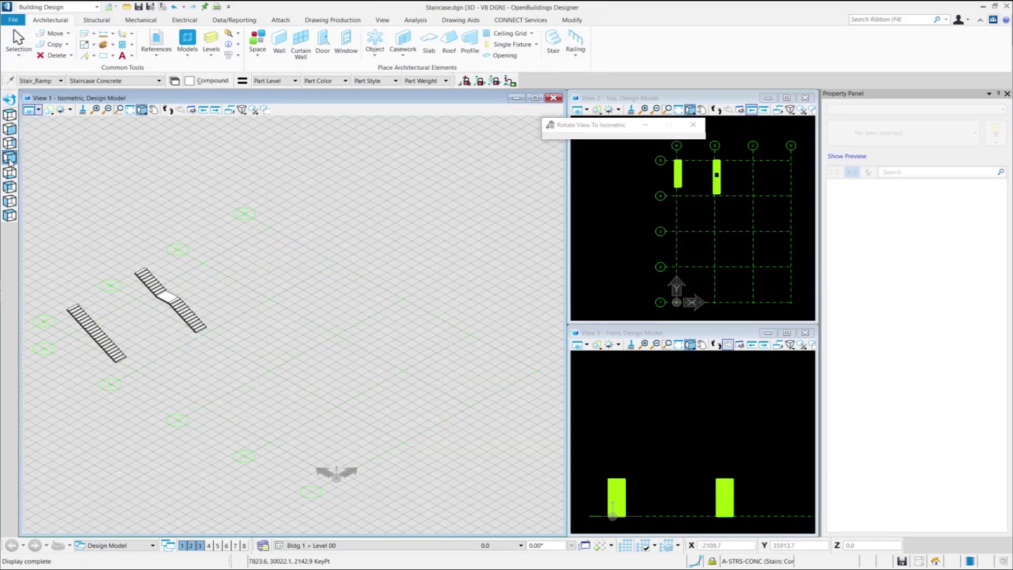
left_click(553, 41)
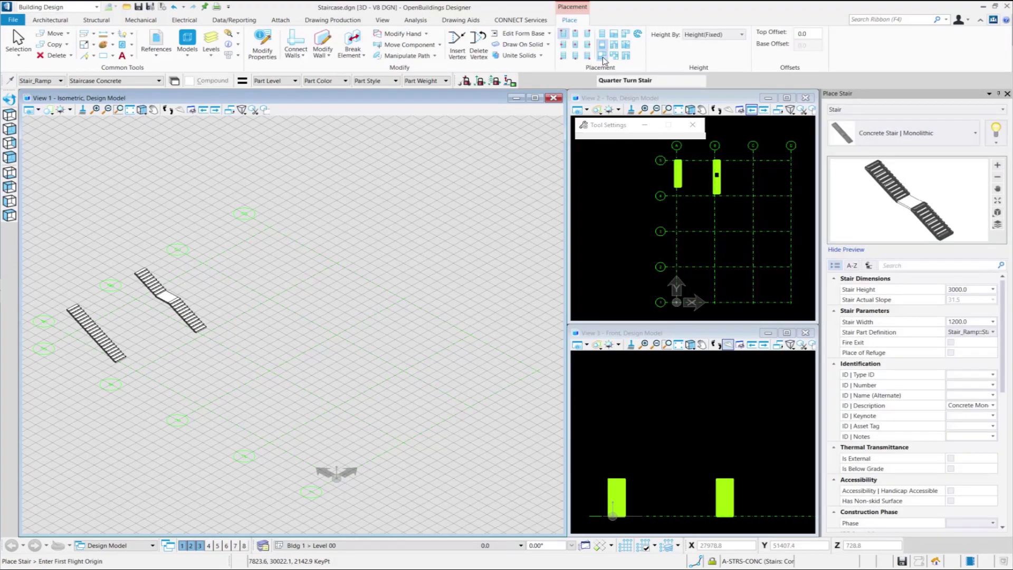
Restart stair placement with the Quarter Turn Stair configuration in Top view
left_click(603, 57)
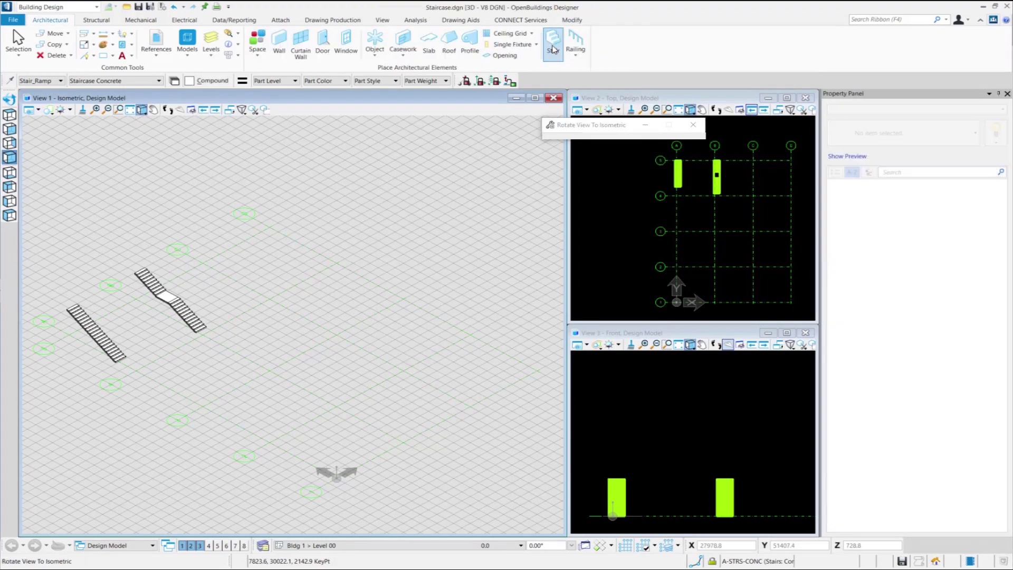
left_click(551, 49)
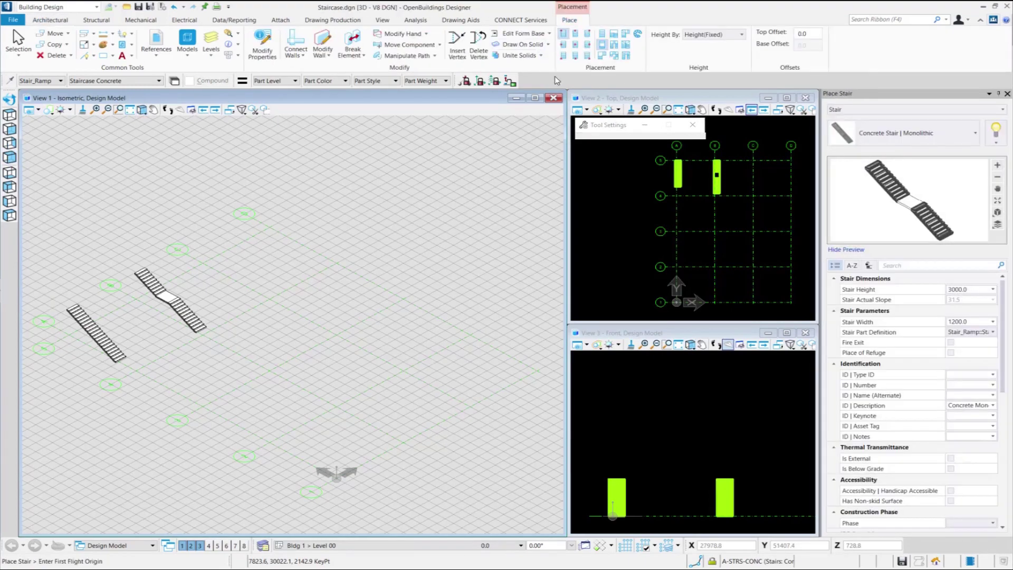
left_click(603, 57)
left_click(10, 114)
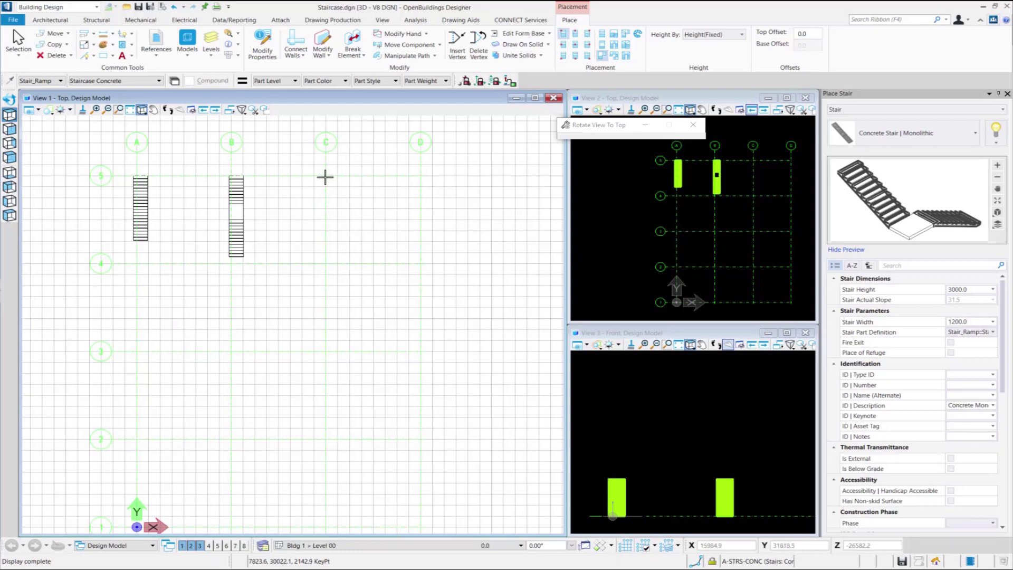
Place the L-shaped stair from grid C5 turning toward grid D and check it isometrically
left_click(325, 176)
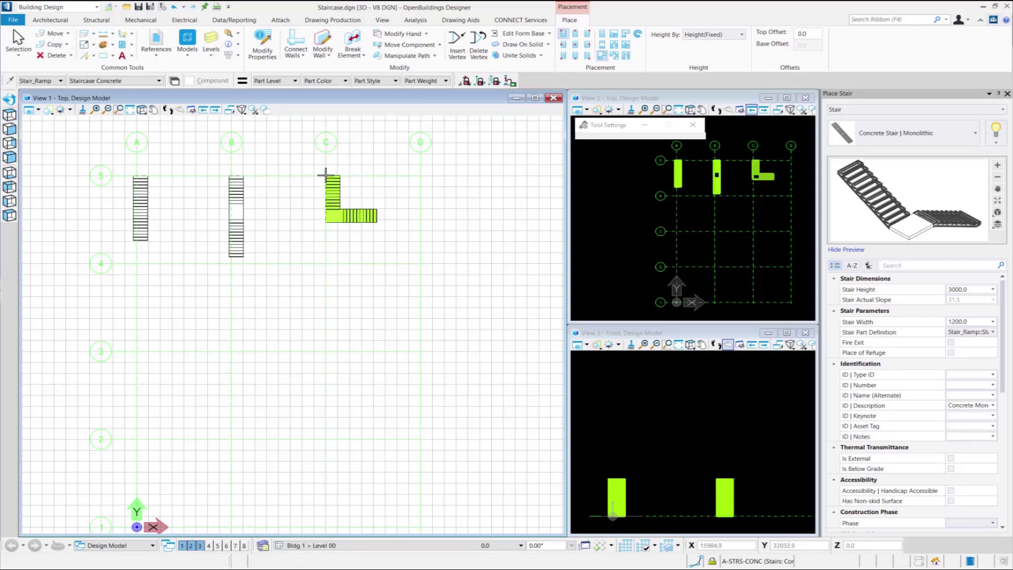
left_click(325, 176)
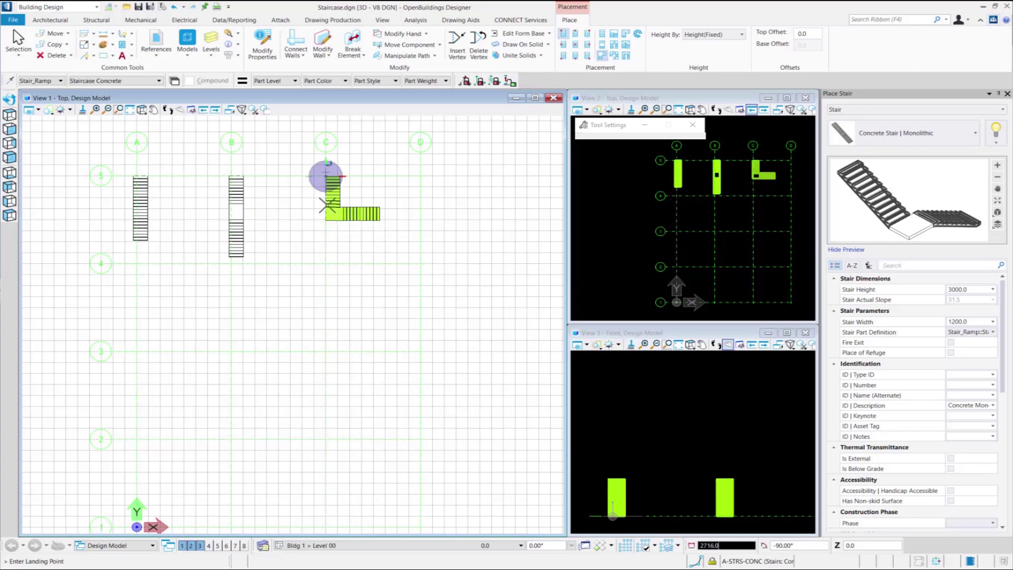
left_click(325, 206)
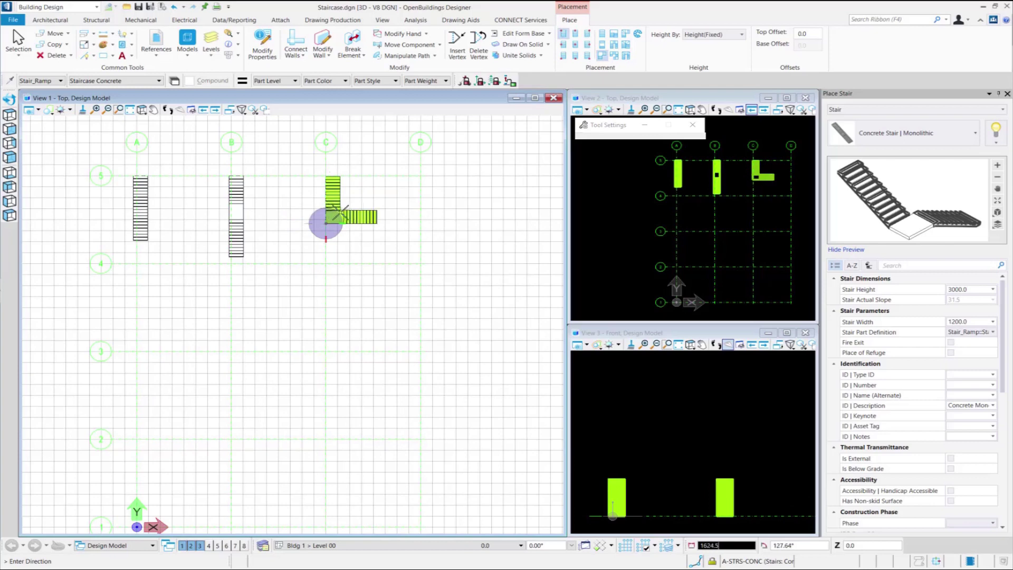
left_click(340, 213)
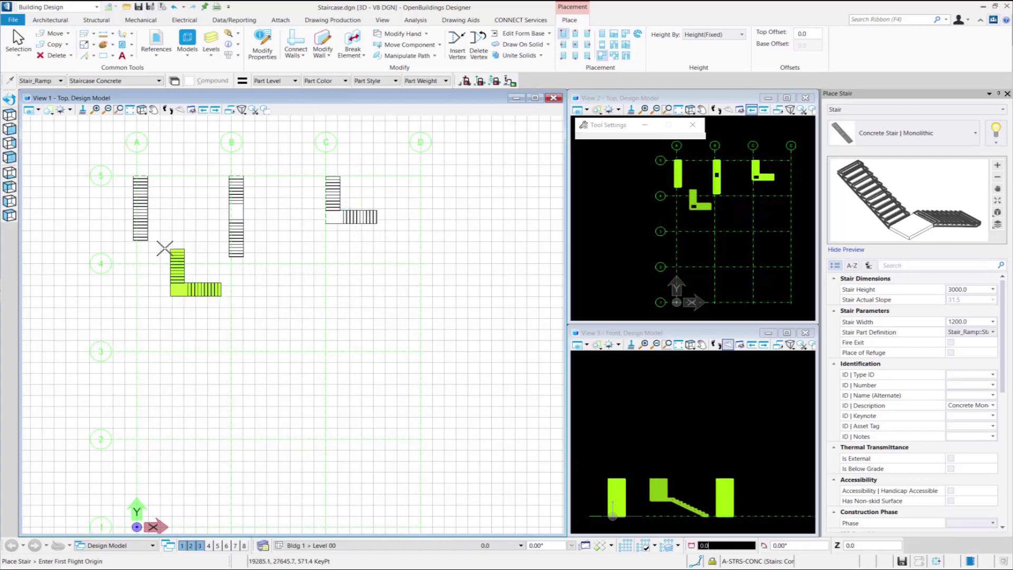
left_click(10, 157)
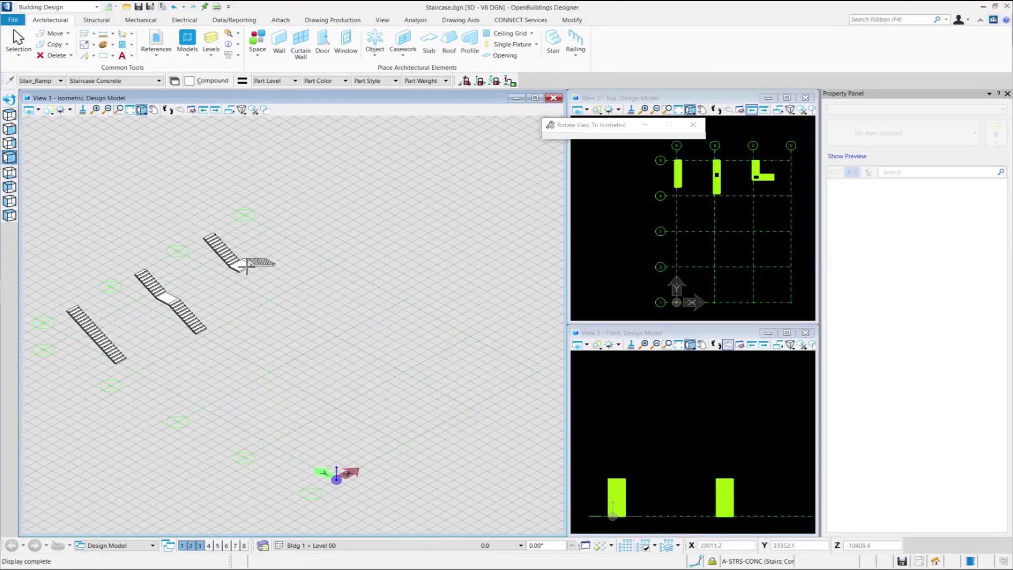
left_click(9, 115)
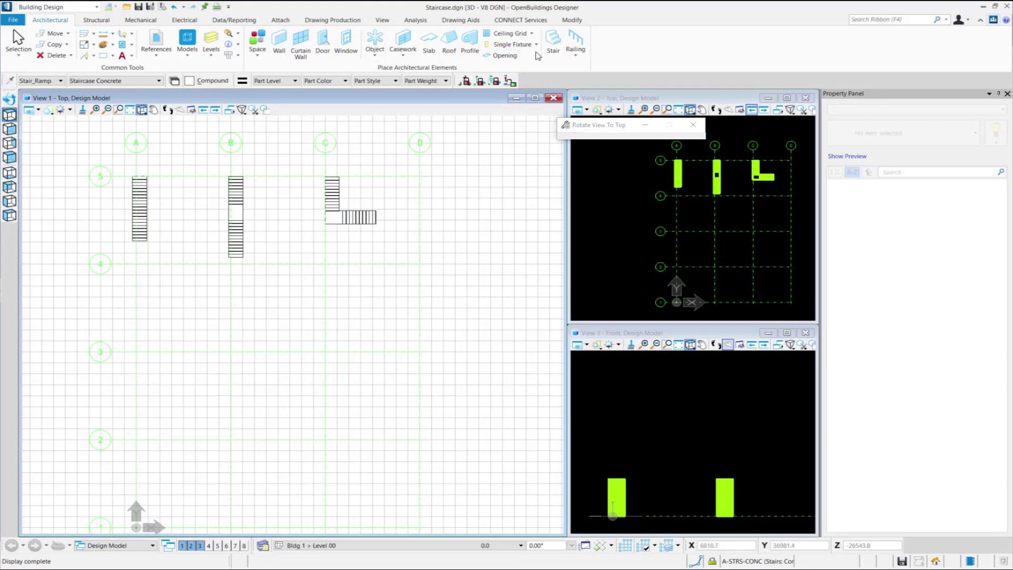
Place a U-shaped half-turn stair with its origin at grid A3
left_click(553, 50)
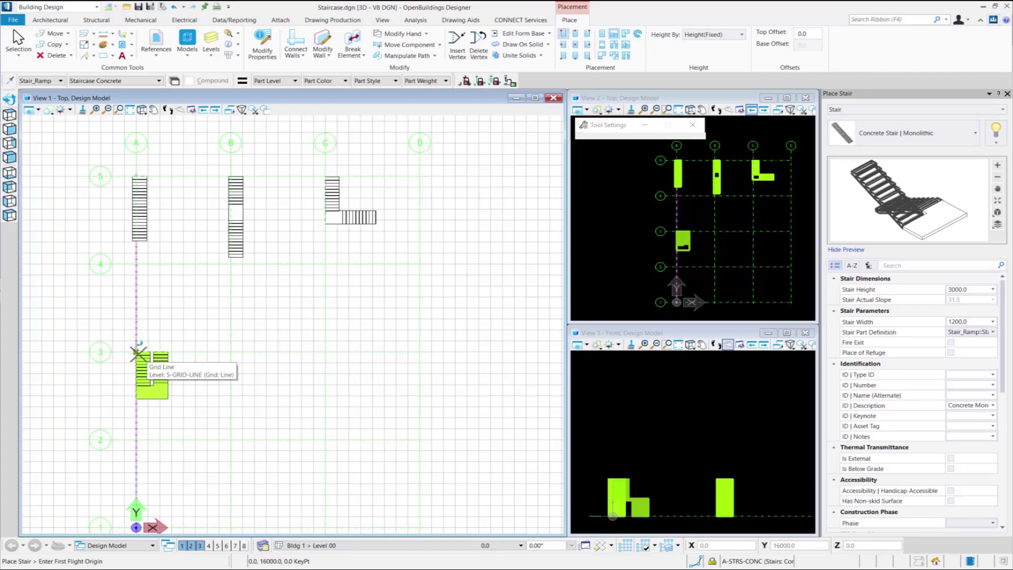
left_click(137, 352)
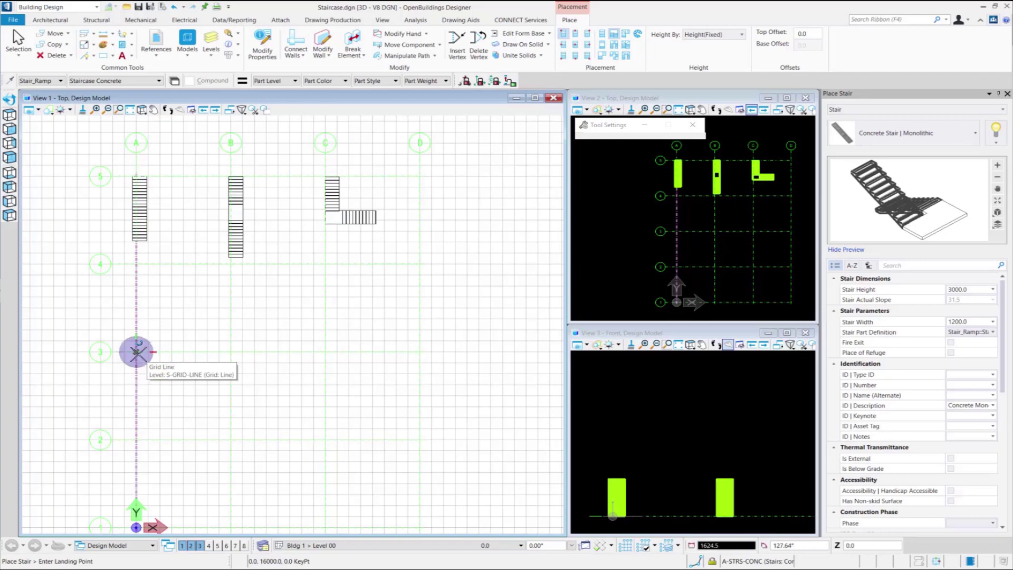
left_click(135, 395)
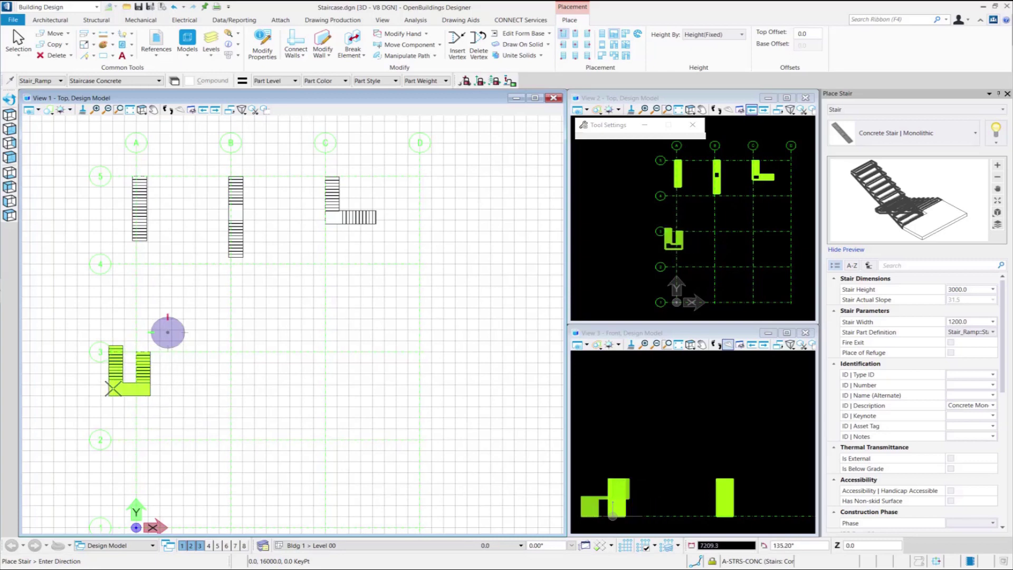
left_click(111, 390)
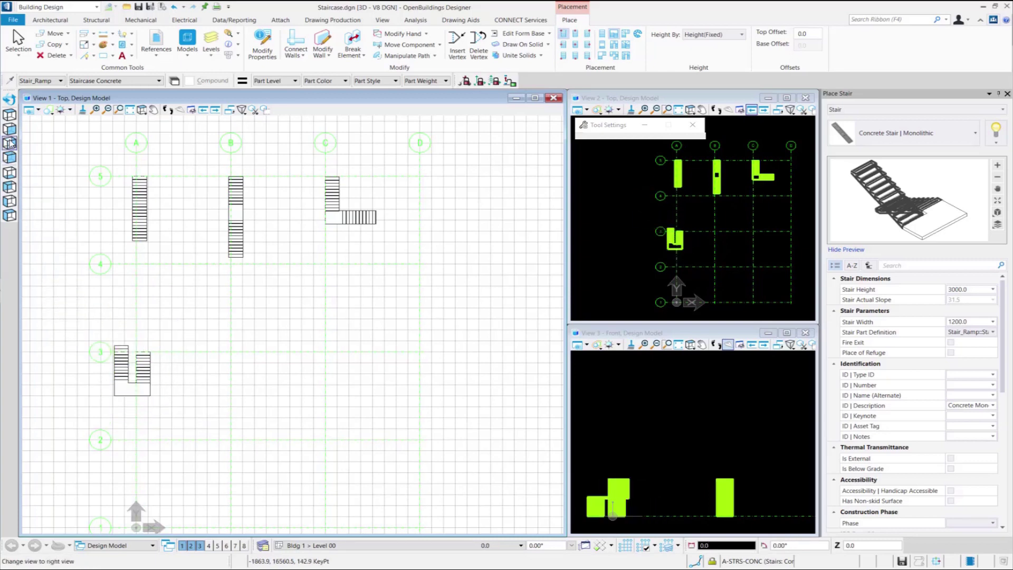
Check the four stairs in Isometric view, then return to Top view
left_click(9, 157)
scroll(215, 418, "up", 3)
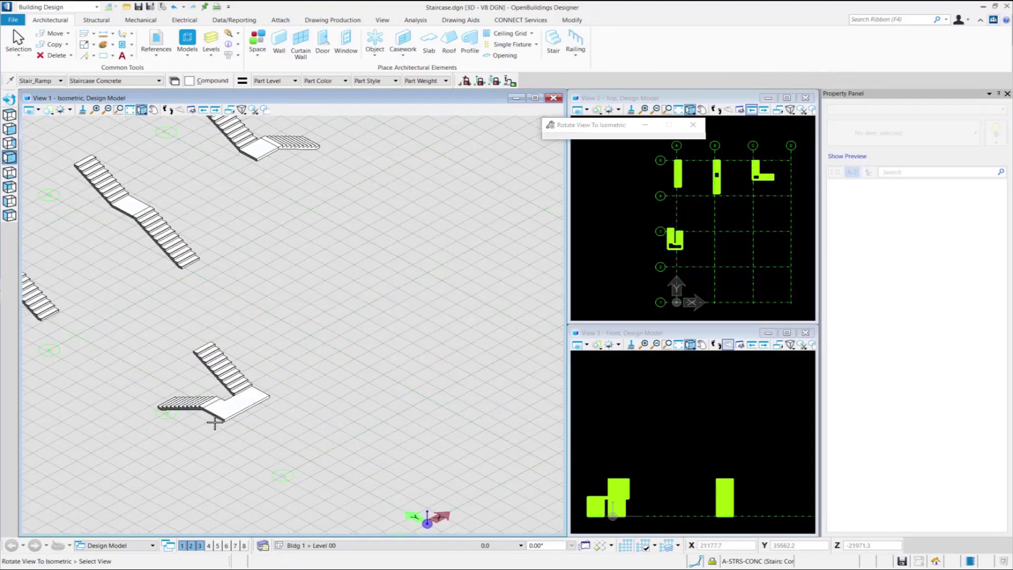
left_click(9, 114)
left_click(553, 41)
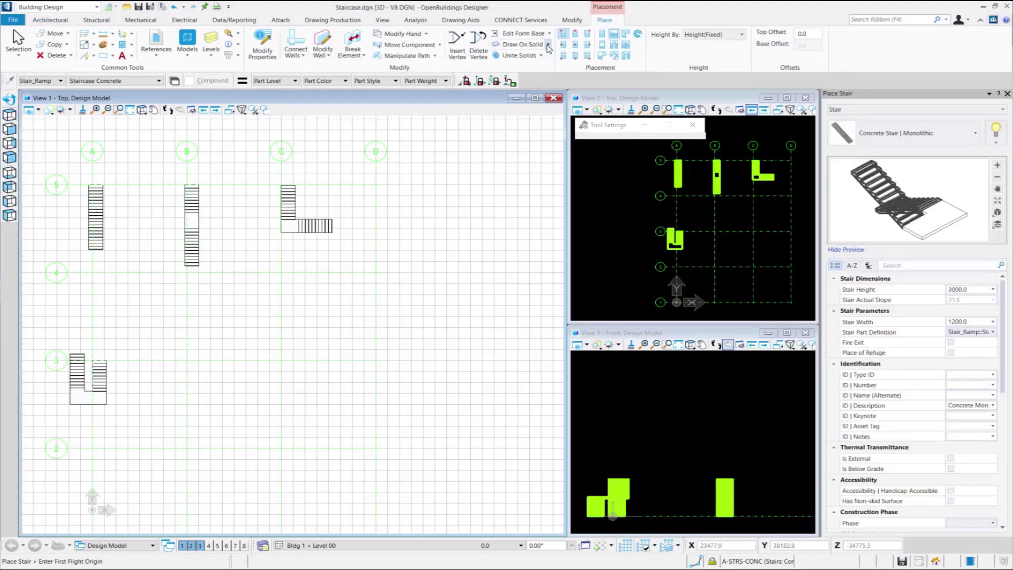
Place a Two Quarter Turn Stair at grid B3 with two landings
left_click(612, 45)
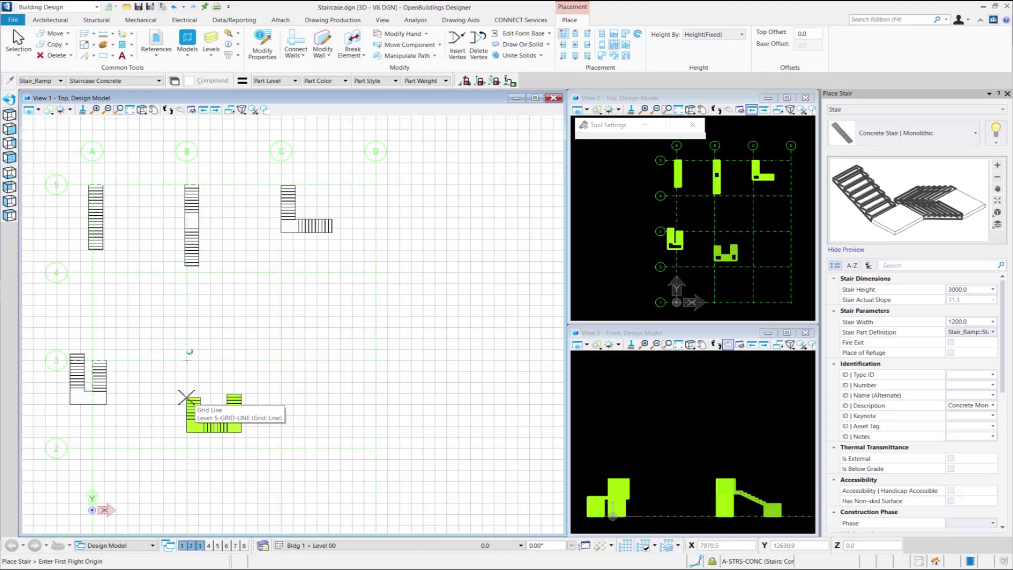
left_click(186, 397)
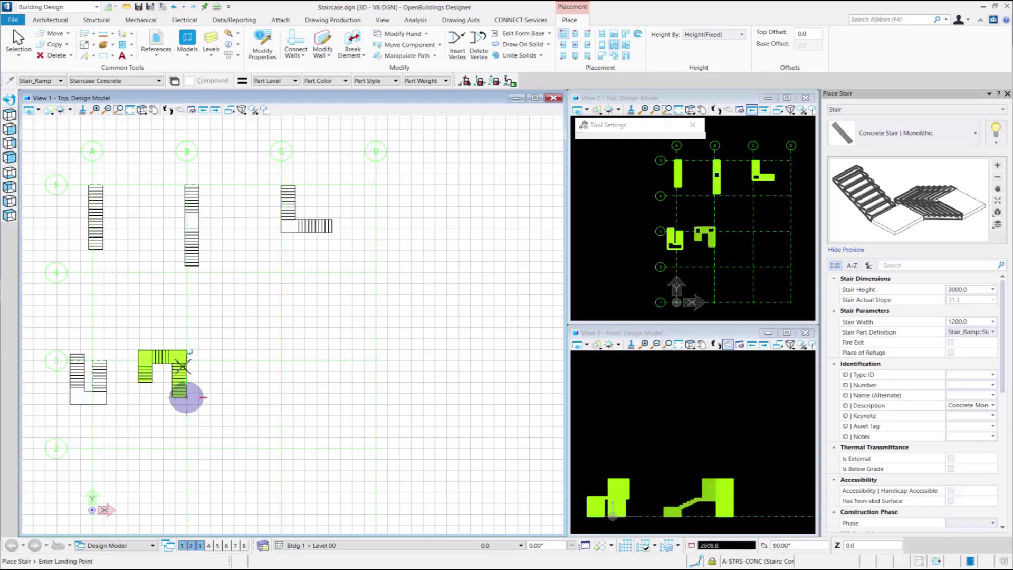
left_click(182, 366)
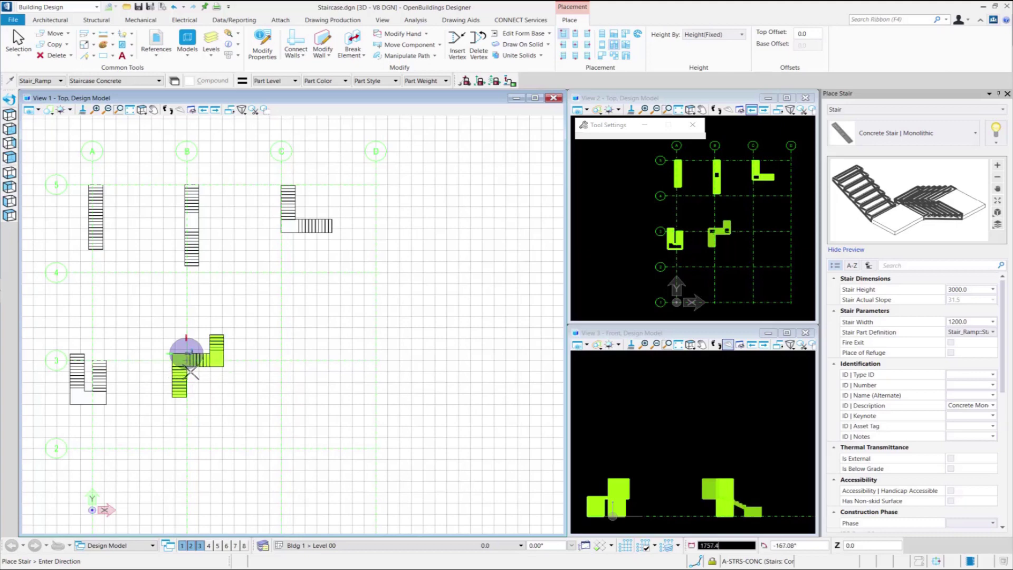
left_click(190, 372)
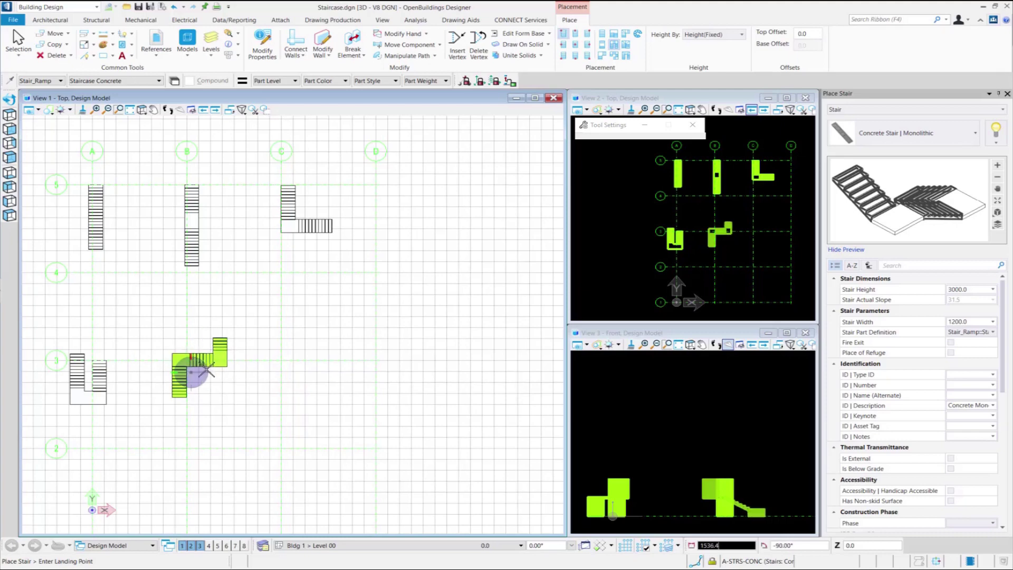
left_click(205, 370)
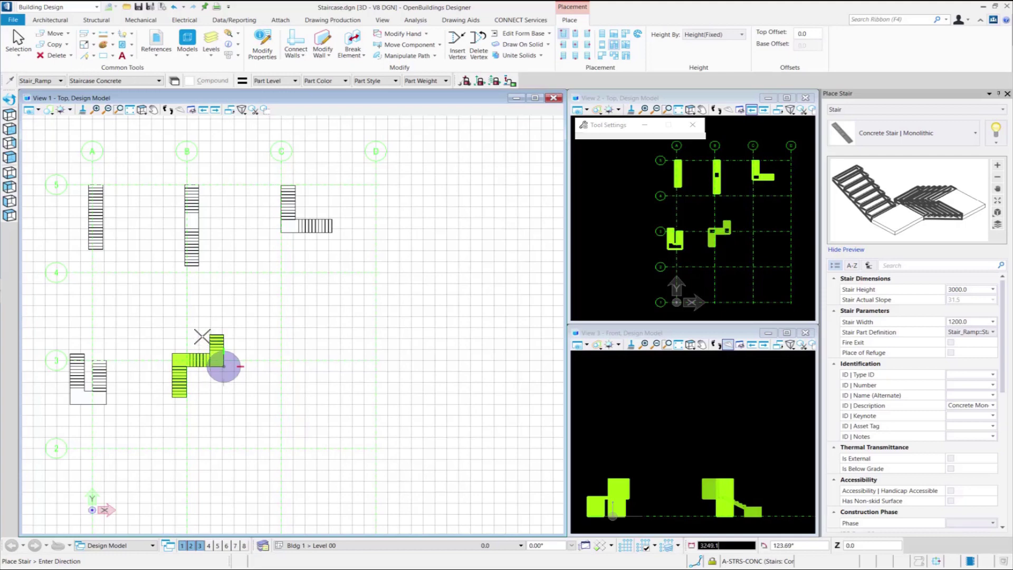
left_click(206, 368)
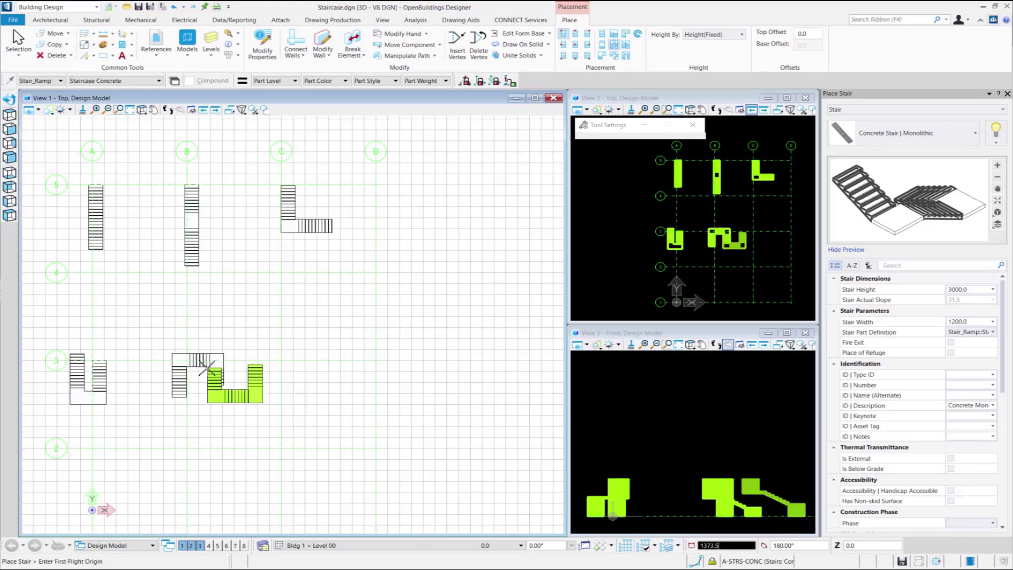
key("Escape")
Inspect the five stairs in a rotated isometric view, then return to Top view
left_click(10, 157)
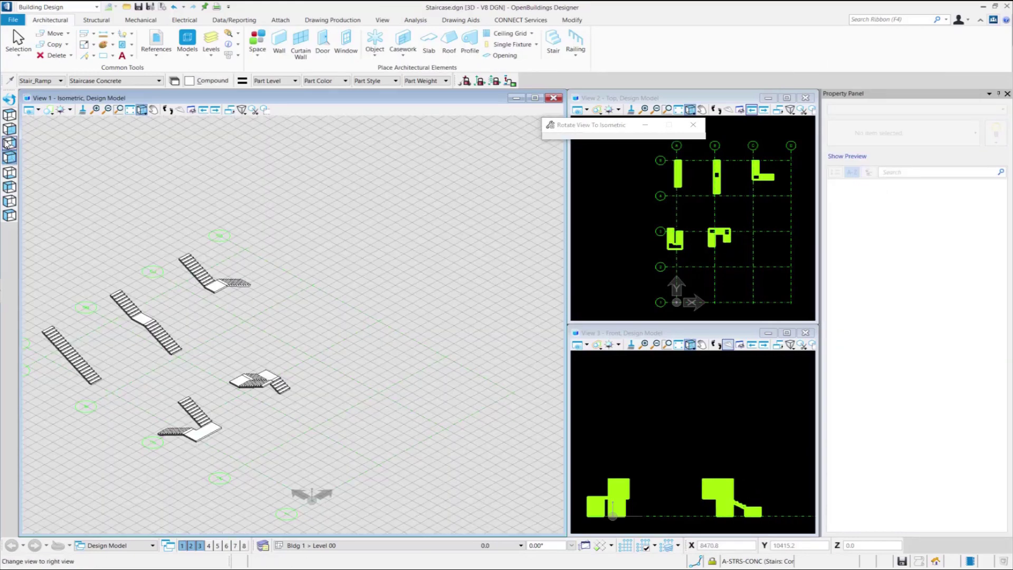
left_click(10, 99)
left_click(129, 399)
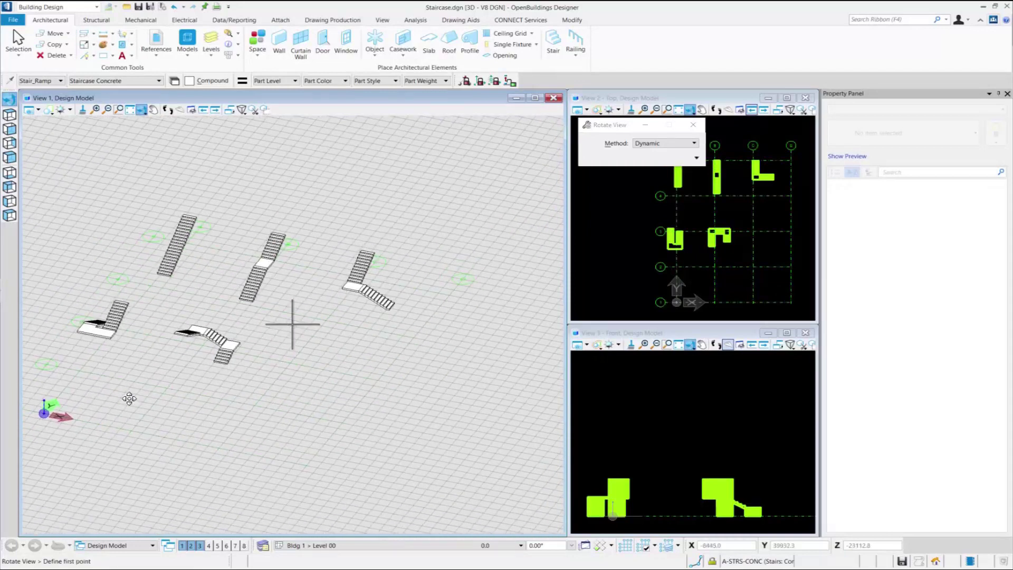
left_click(10, 115)
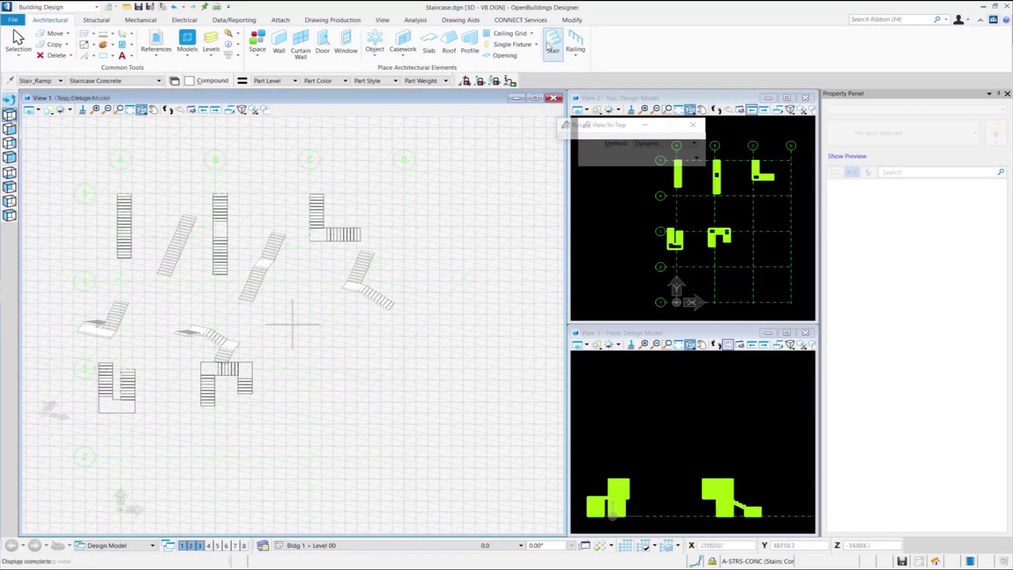
left_click(553, 39)
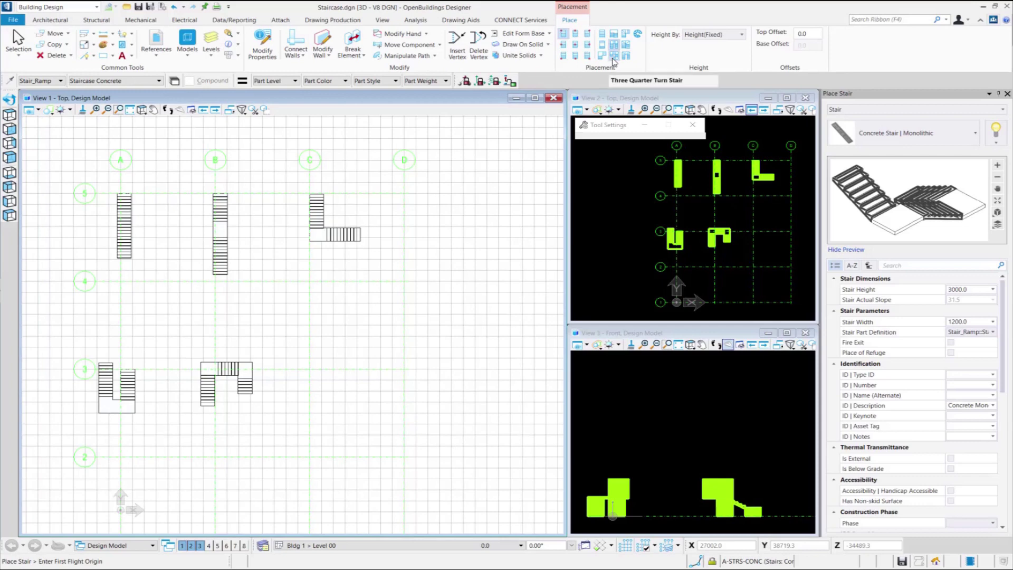
Place a Three Quarter Turn Stair at grid C3 with three landings, then view all six stairs isometrically
left_click(613, 56)
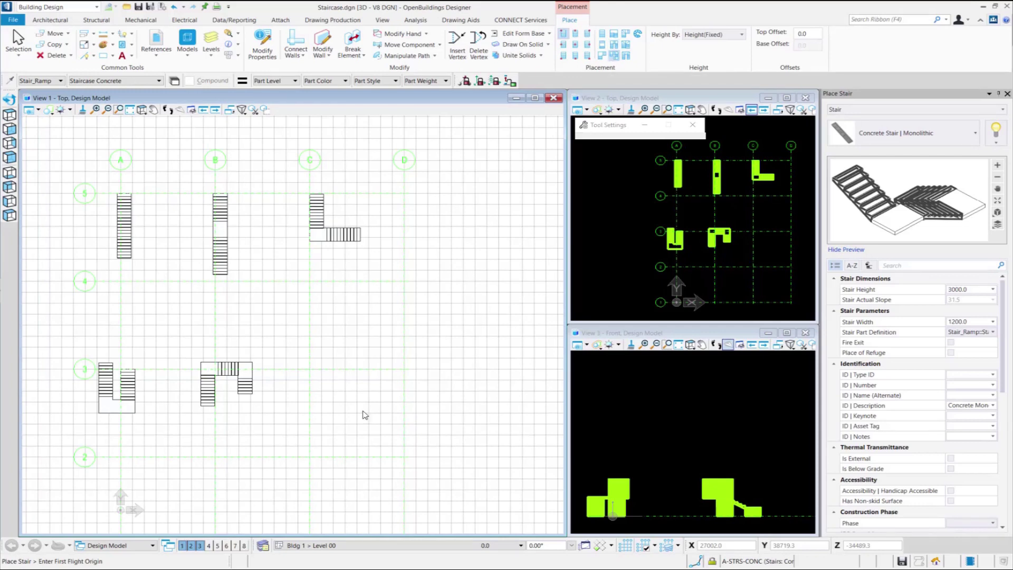
left_click(310, 409)
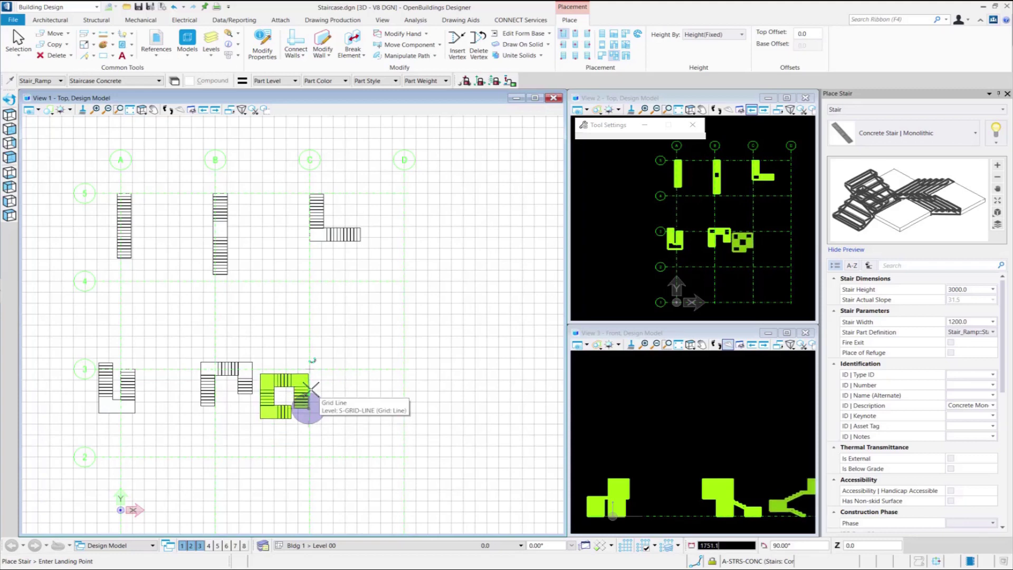
left_click(310, 369)
left_click(311, 370)
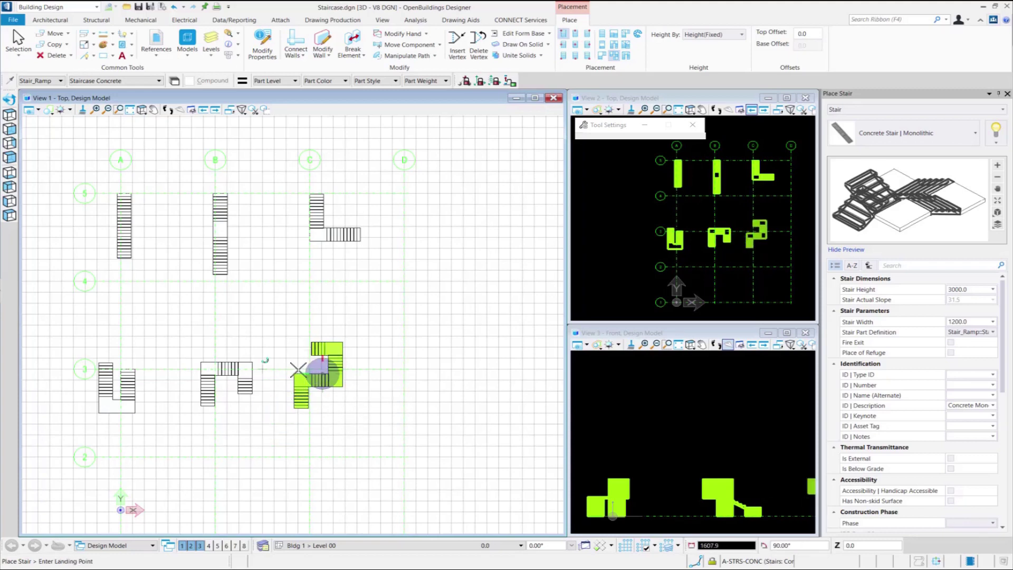
left_click(323, 370)
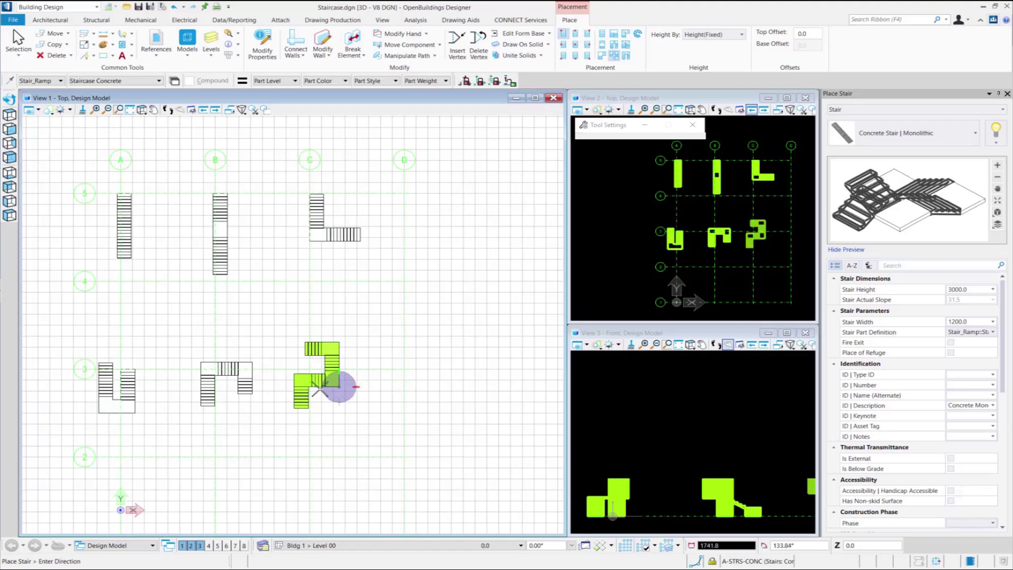
left_click(321, 362)
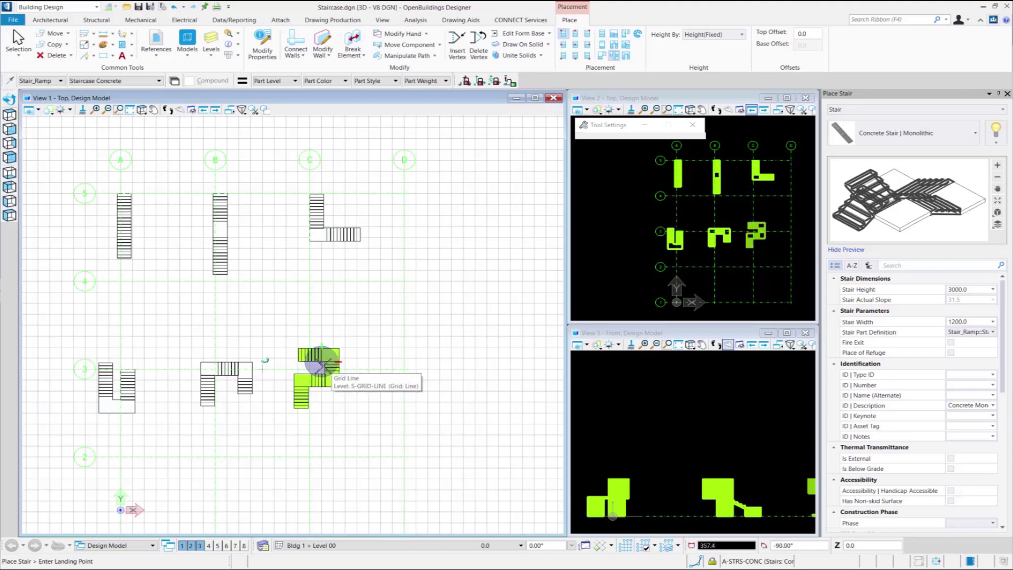
left_click(339, 348)
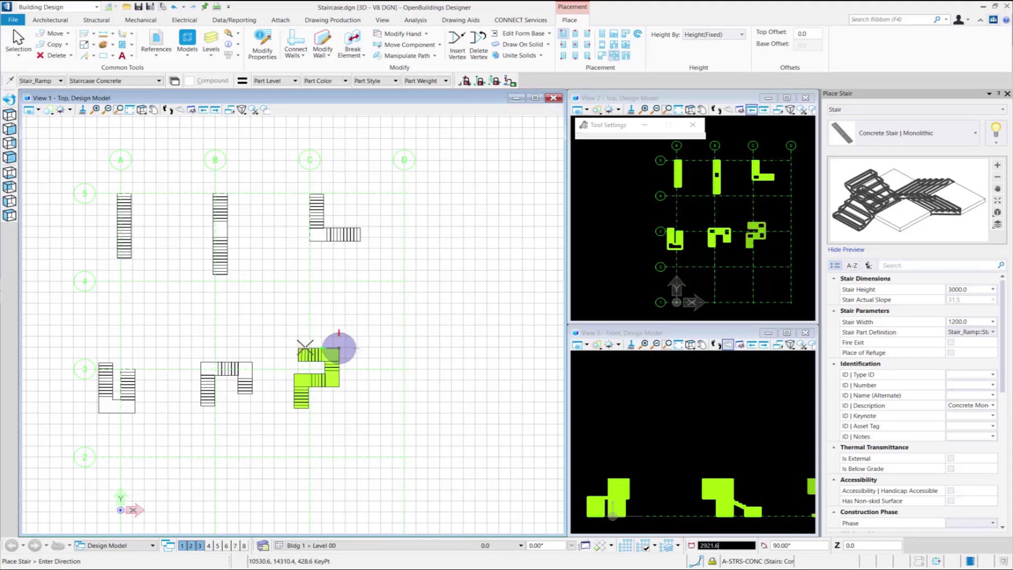
left_click(380, 354)
left_click(19, 42)
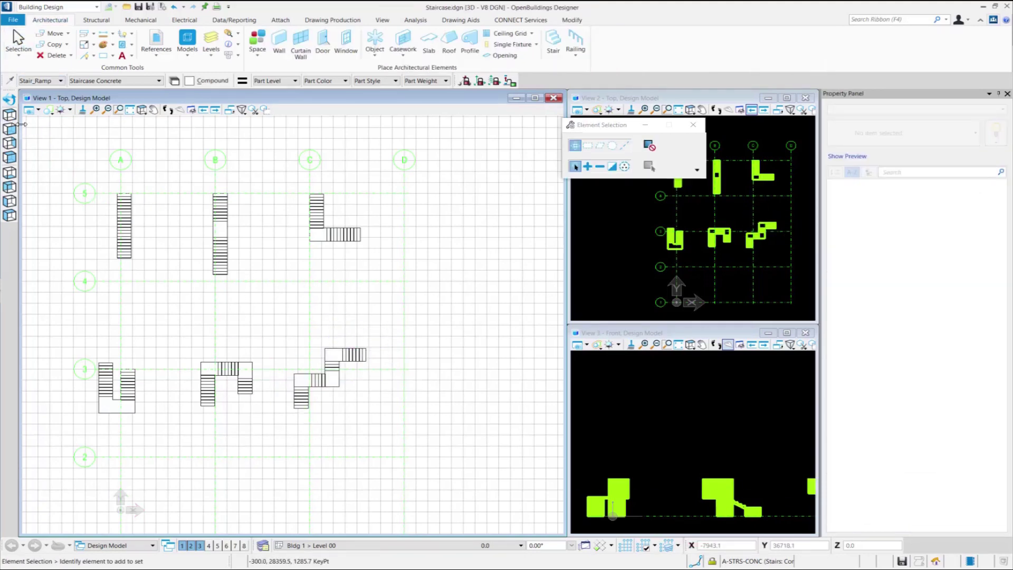
left_click(9, 157)
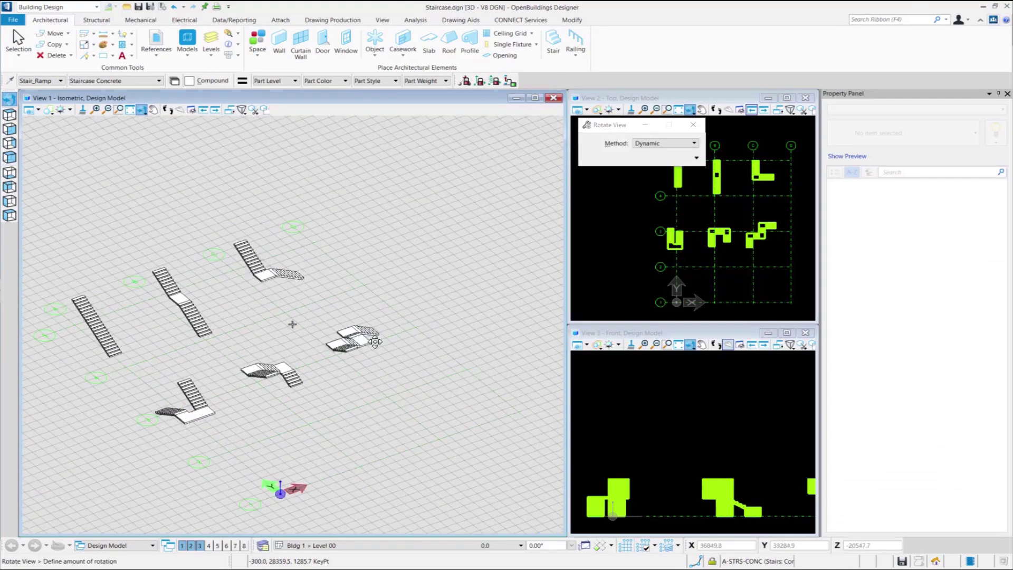